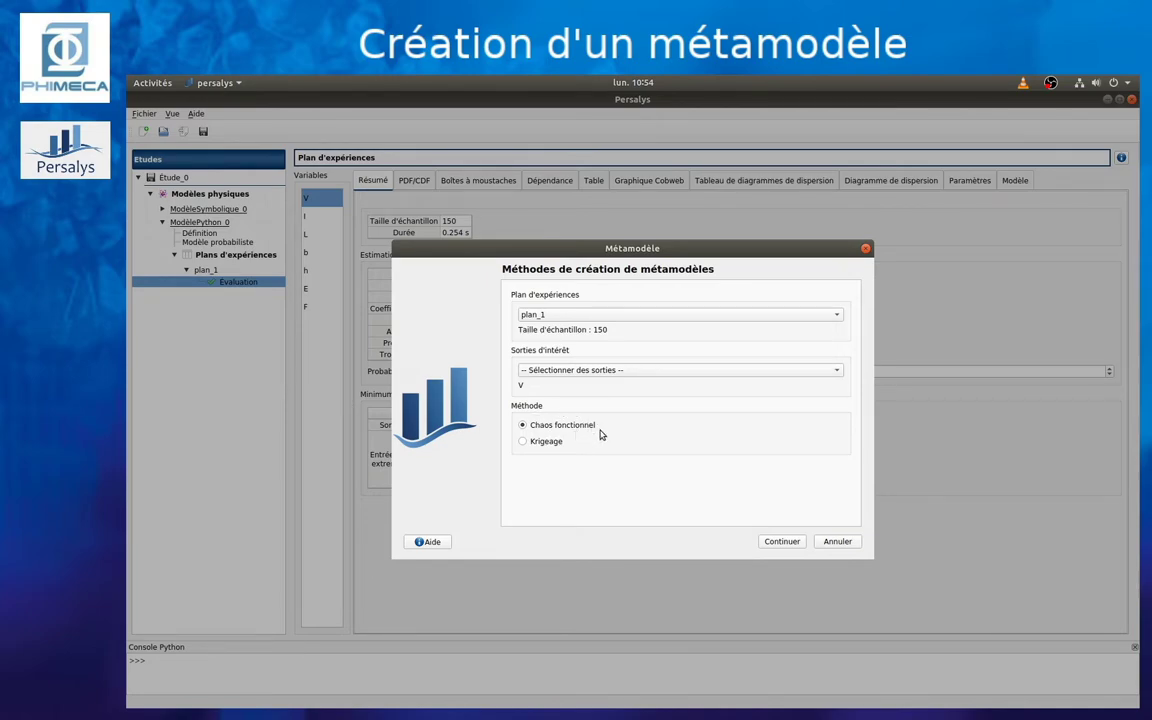
- Configure a functional chaos metamodel for output V of plan_1 with polynomial degree 5 and the sparse (Creux) option enabled
left_click(783, 545)
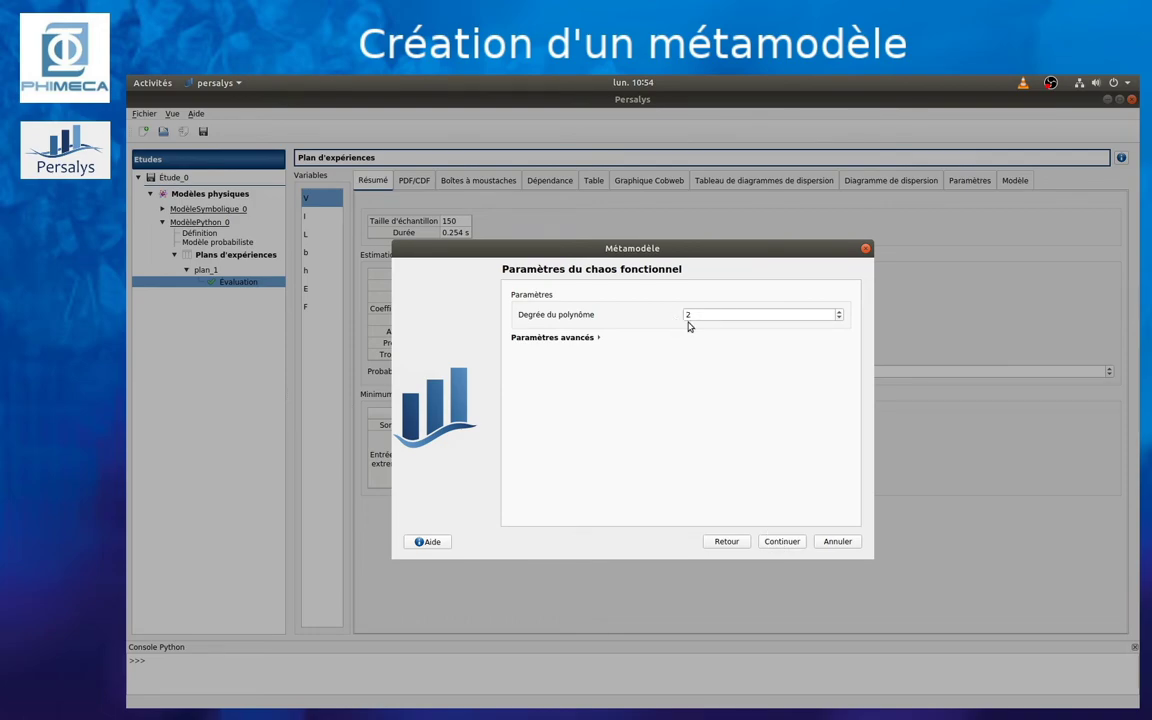
left_click(572, 340)
left_click(527, 355)
left_click_drag(712, 316, 661, 313)
type("5")
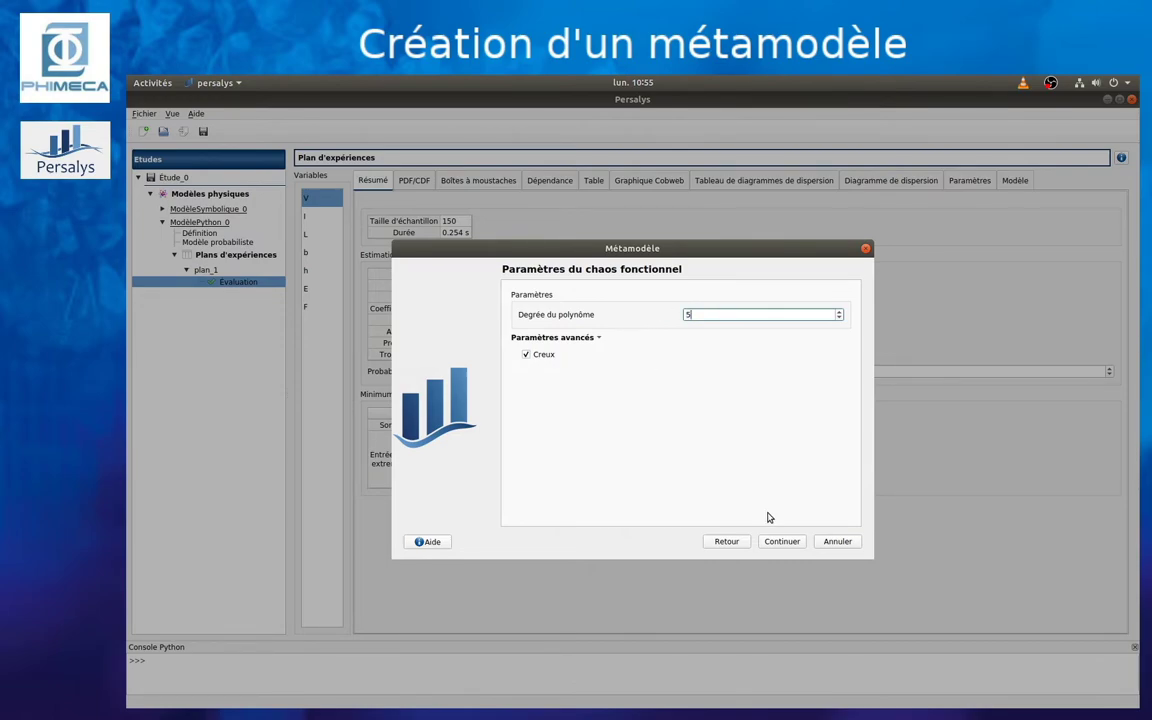
left_click(780, 541)
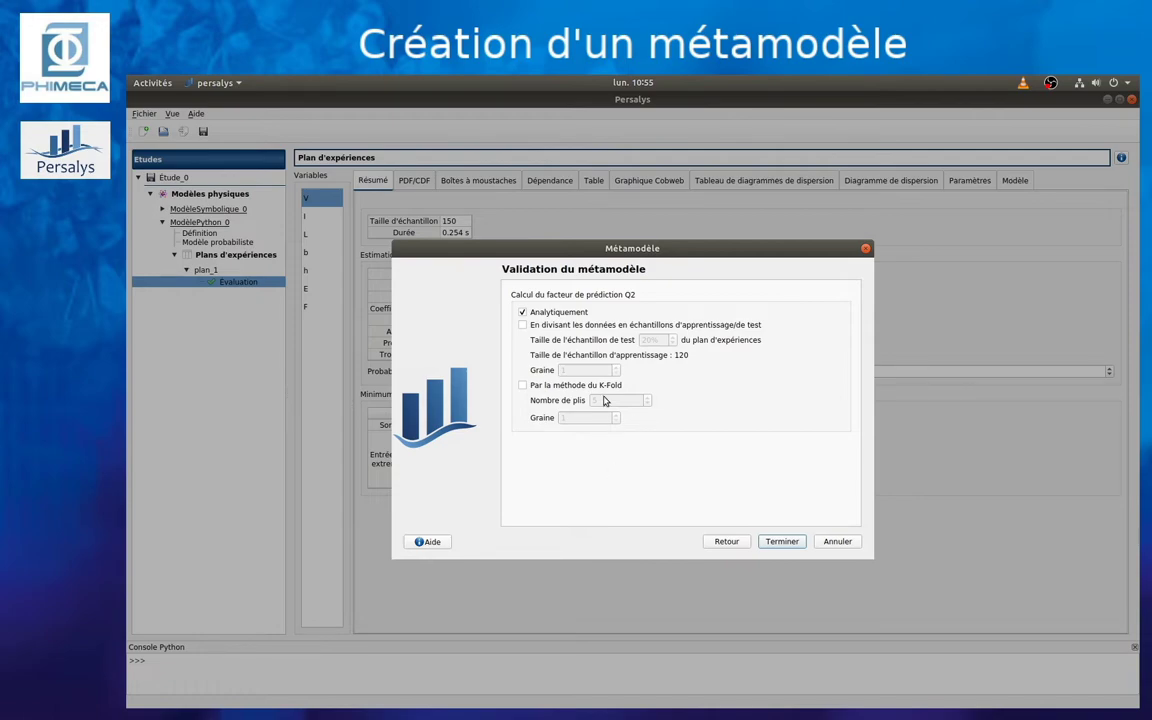
- Enable K-Fold validation with 10 folds alongside the analytical one, finish the metamodel definition and run the analysis
left_click(522, 385)
left_click(590, 400)
double_click(592, 400)
type("10")
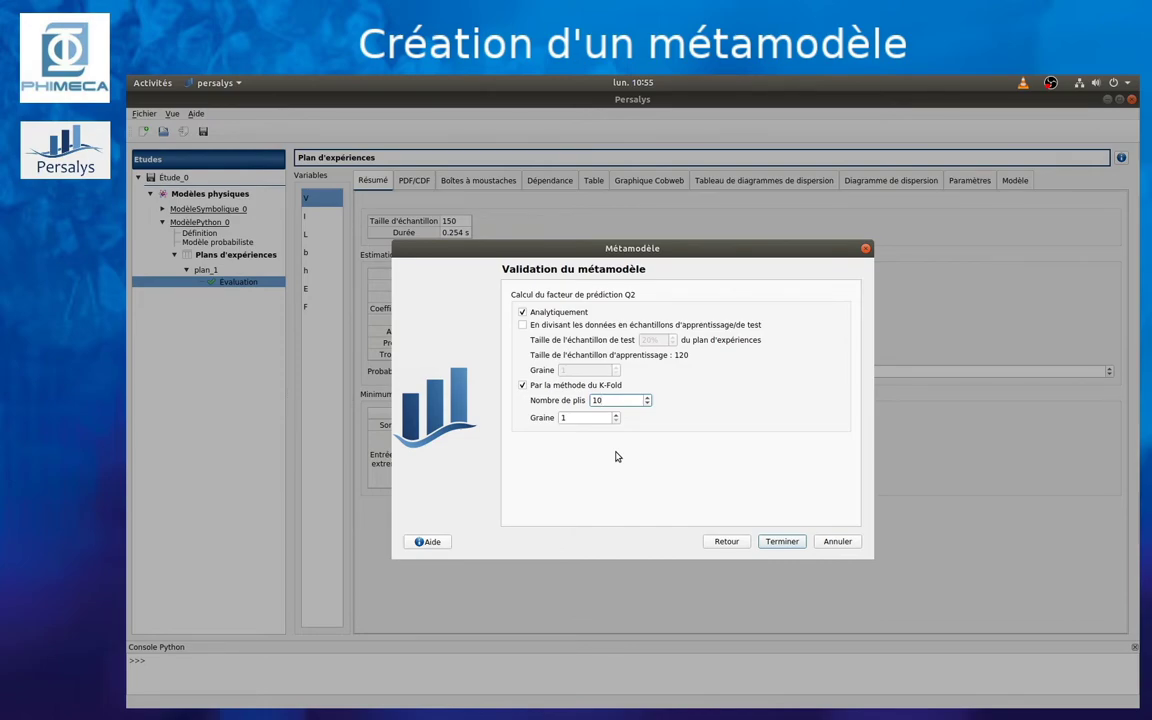
left_click(783, 541)
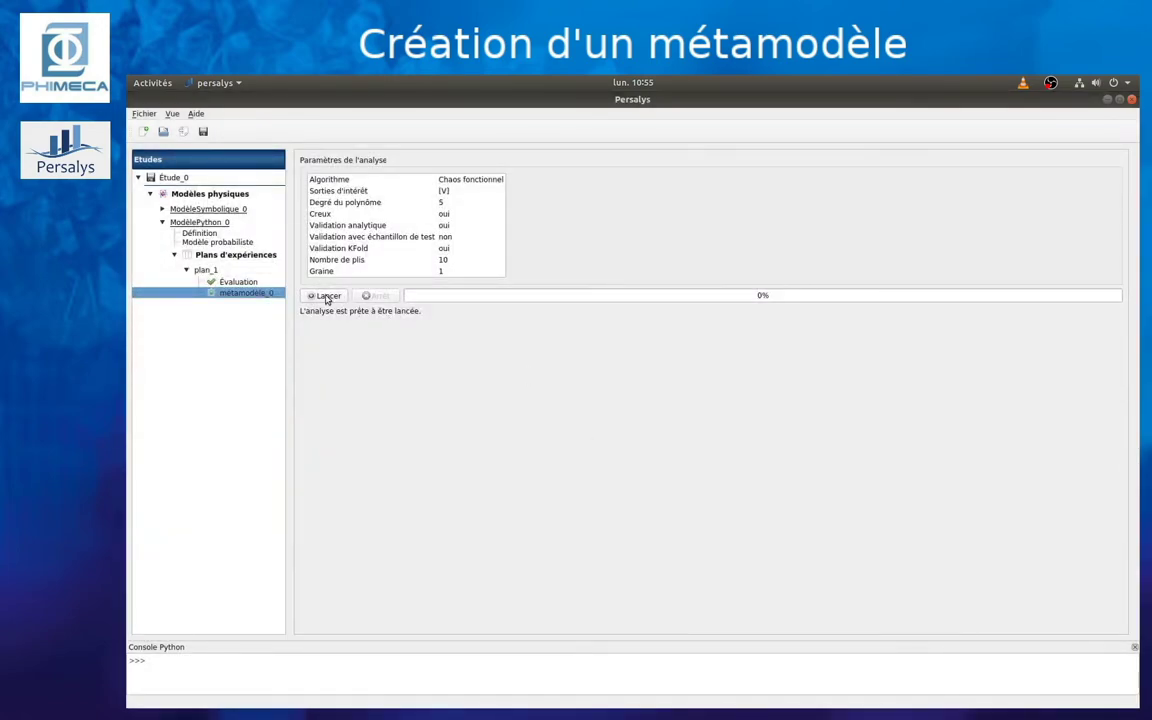
left_click(325, 296)
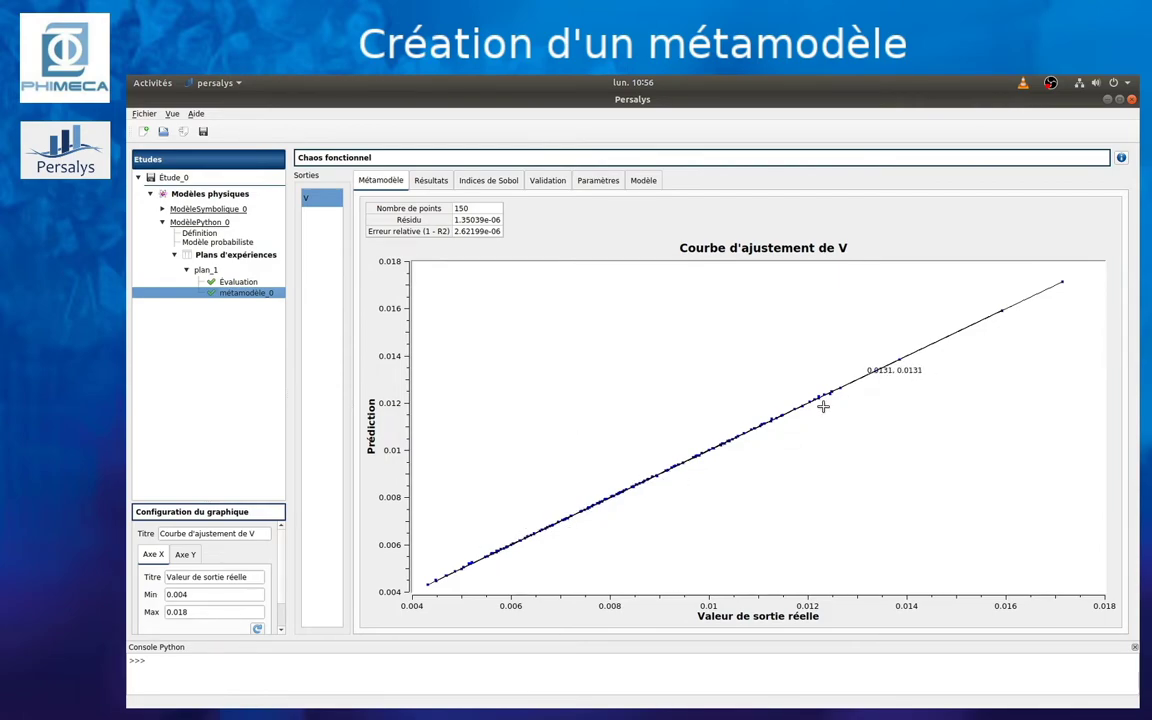
- Examine the functional chaos validation results, checking the Q2 of the K-Fold cross-validation
left_click(557, 181)
left_click(440, 233)
left_click(420, 200)
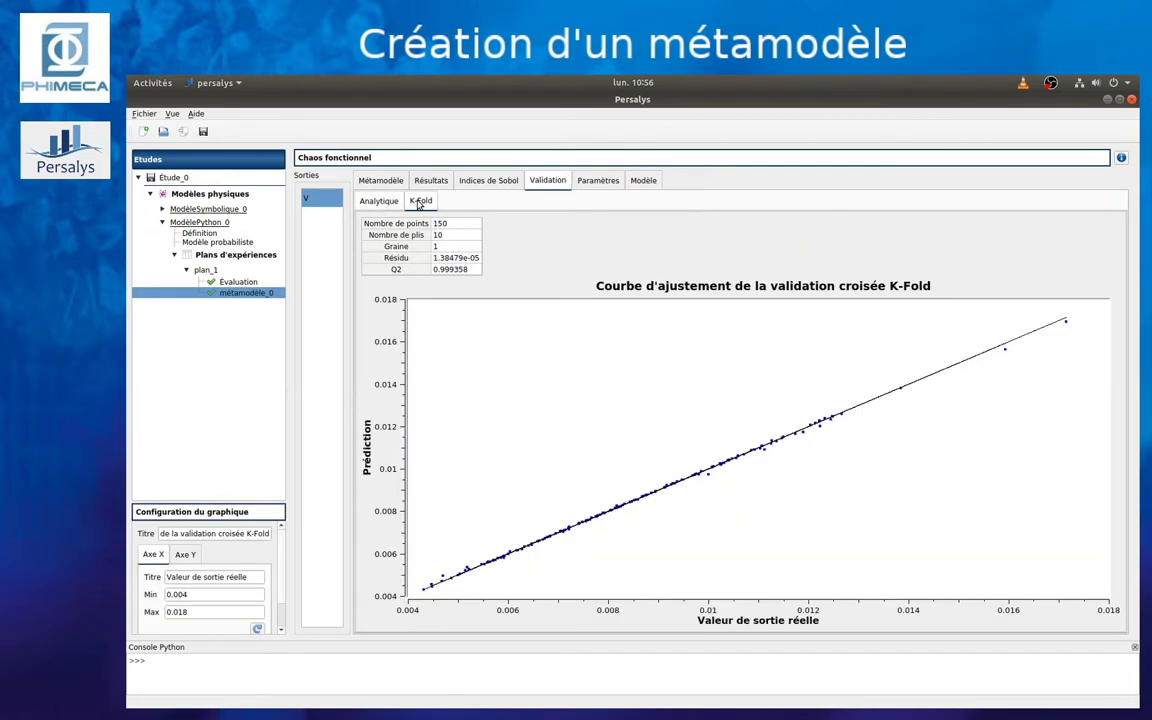
left_click(455, 270)
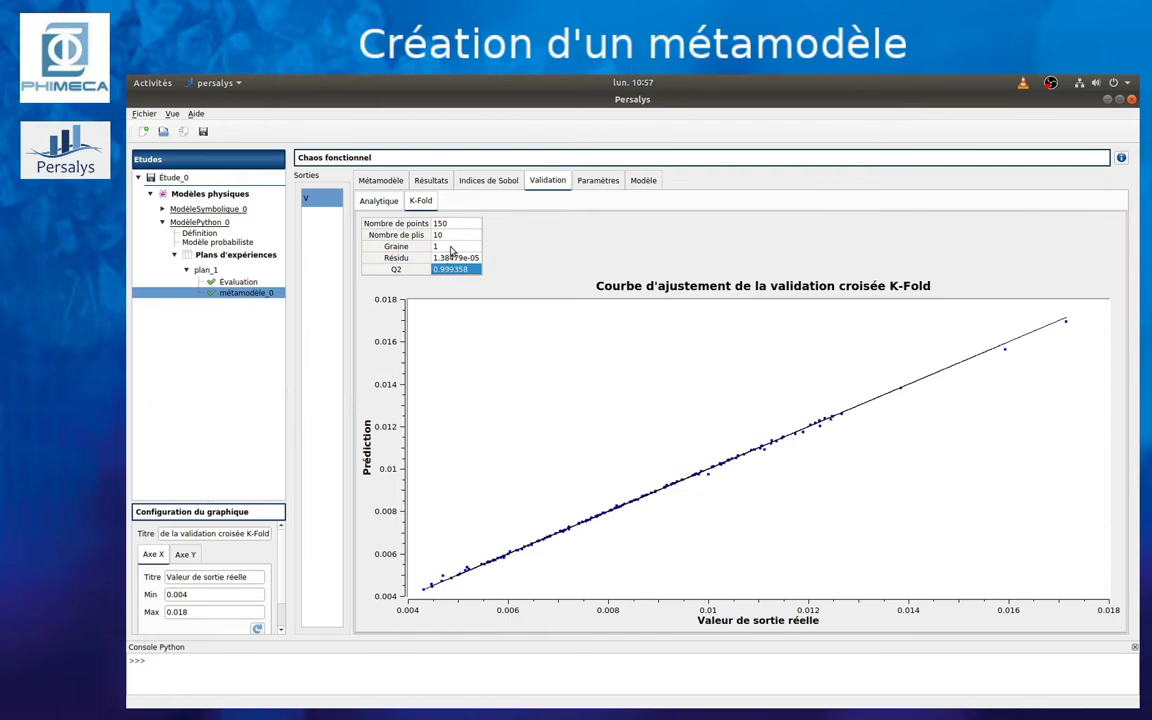
- Examine the chaos results: full and truncated basis sizes, variance shares with their multi-indices, and the moment estimates
left_click(440, 181)
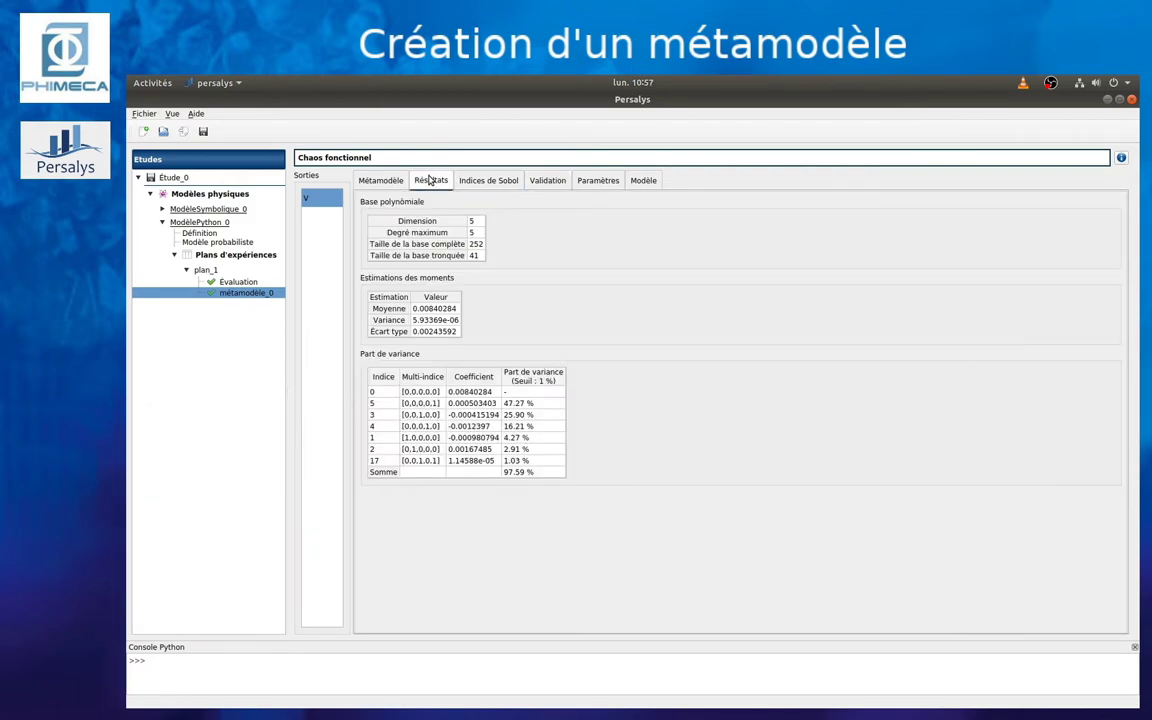
left_click(478, 257)
left_click(477, 244)
left_click(535, 472)
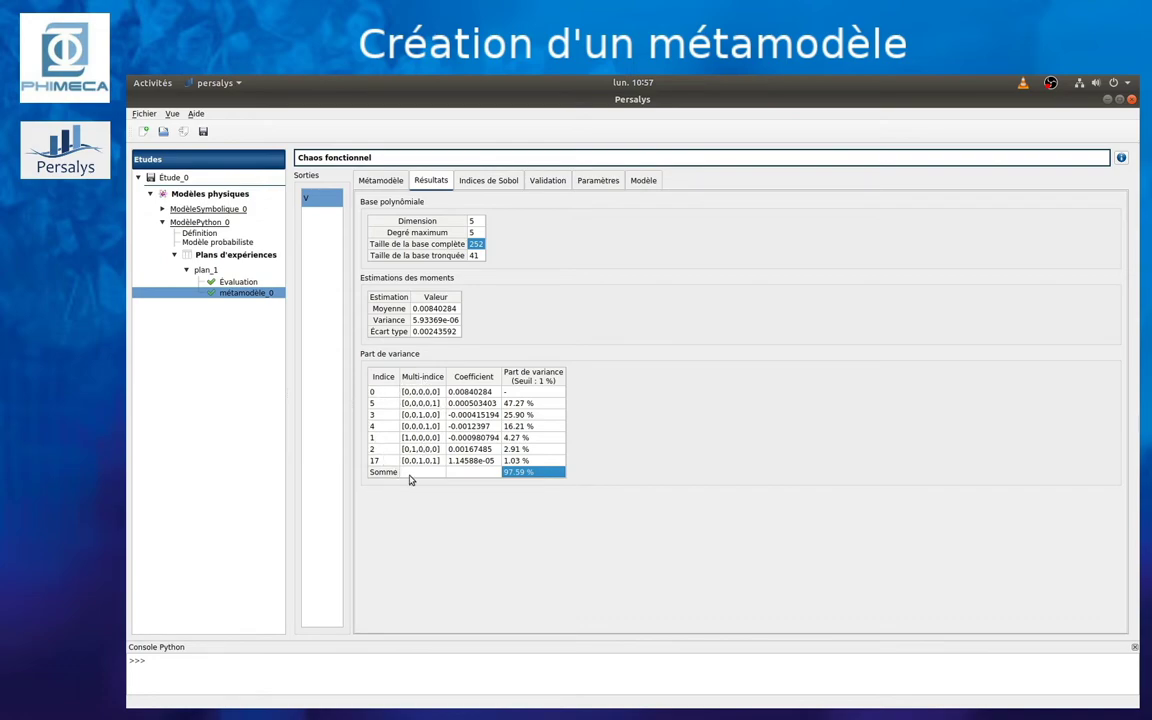
left_click(527, 404)
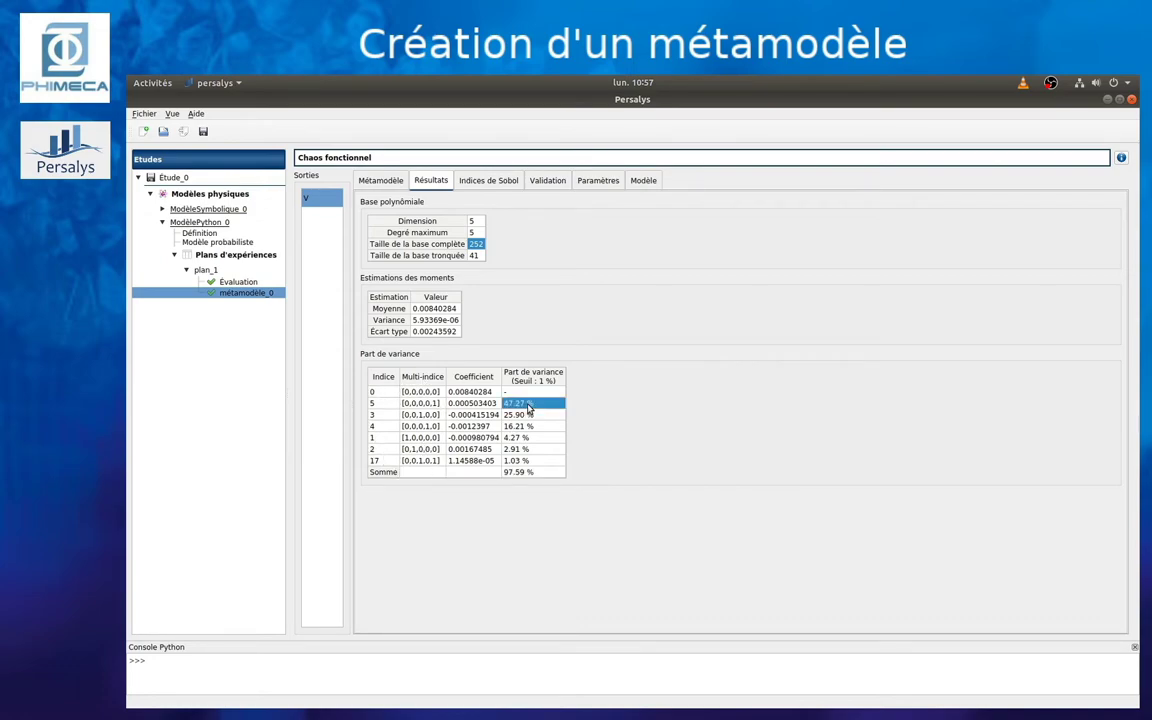
left_click(440, 403)
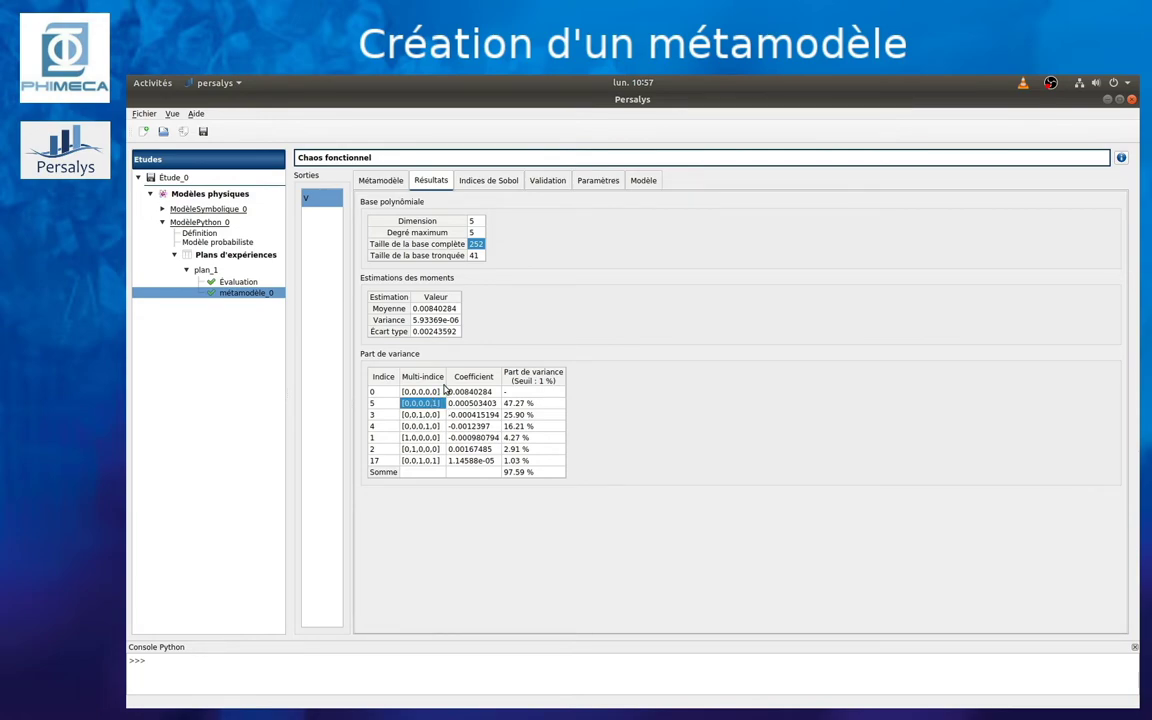
left_click(438, 309)
left_click(440, 321)
left_click(440, 333)
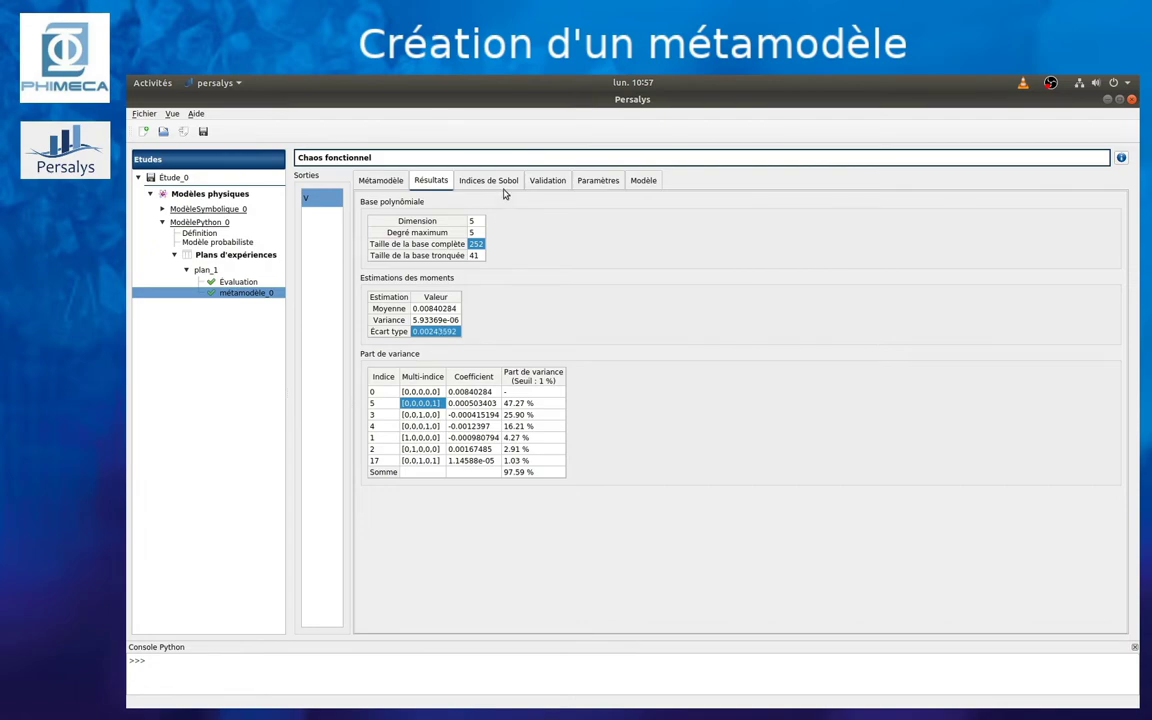
- Show the Sobol sensitivity indices of V and sort the inputs by total index in descending order
left_click(485, 179)
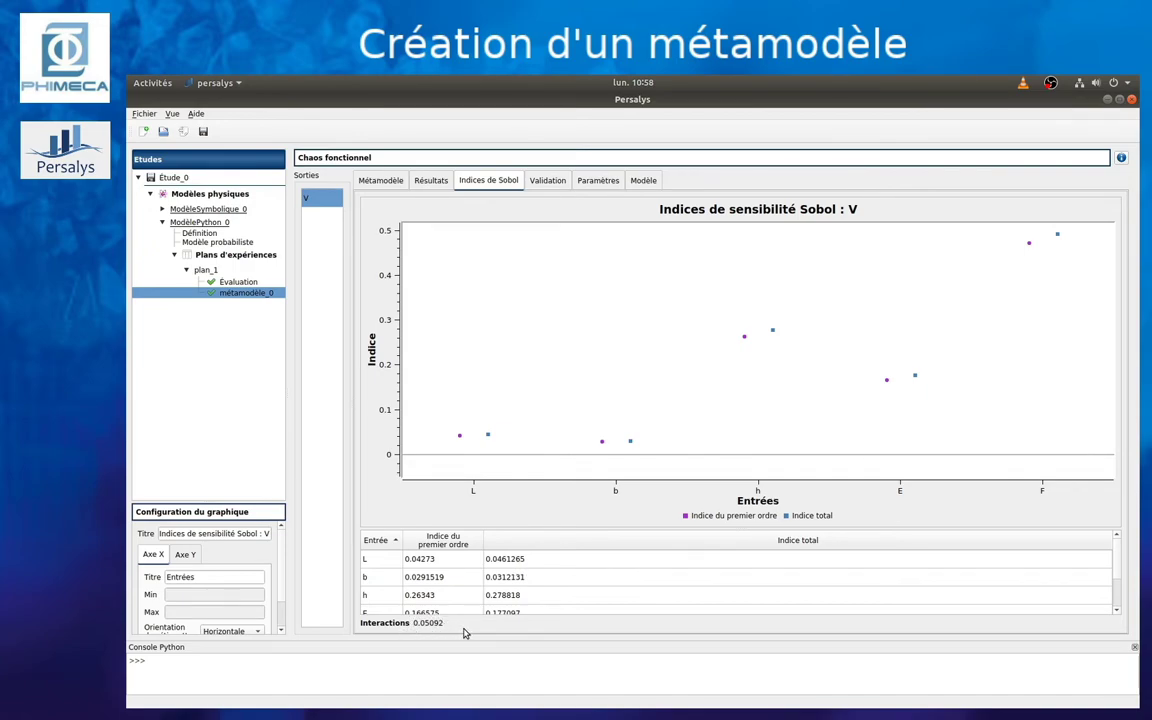
left_click(463, 538)
left_click(458, 543)
left_click(517, 544)
left_click(517, 545)
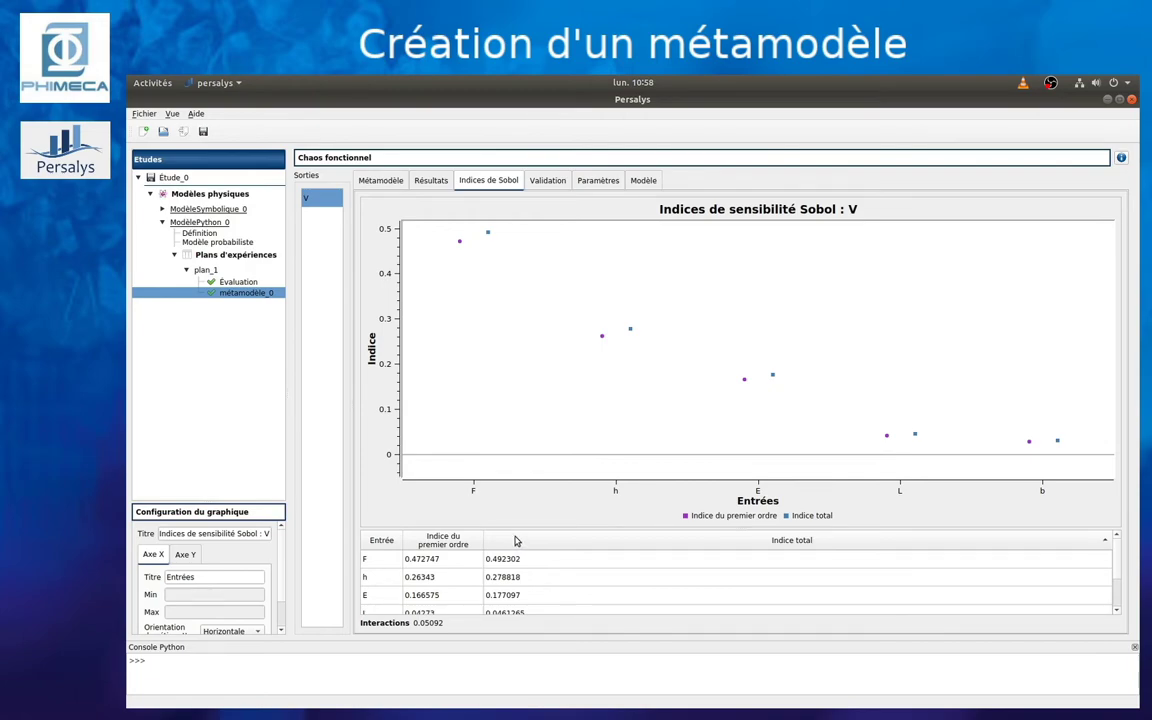
- Create a new metamodel from the plan_1 evaluation for outputs V and I with the Krigeage method
right_click(258, 293)
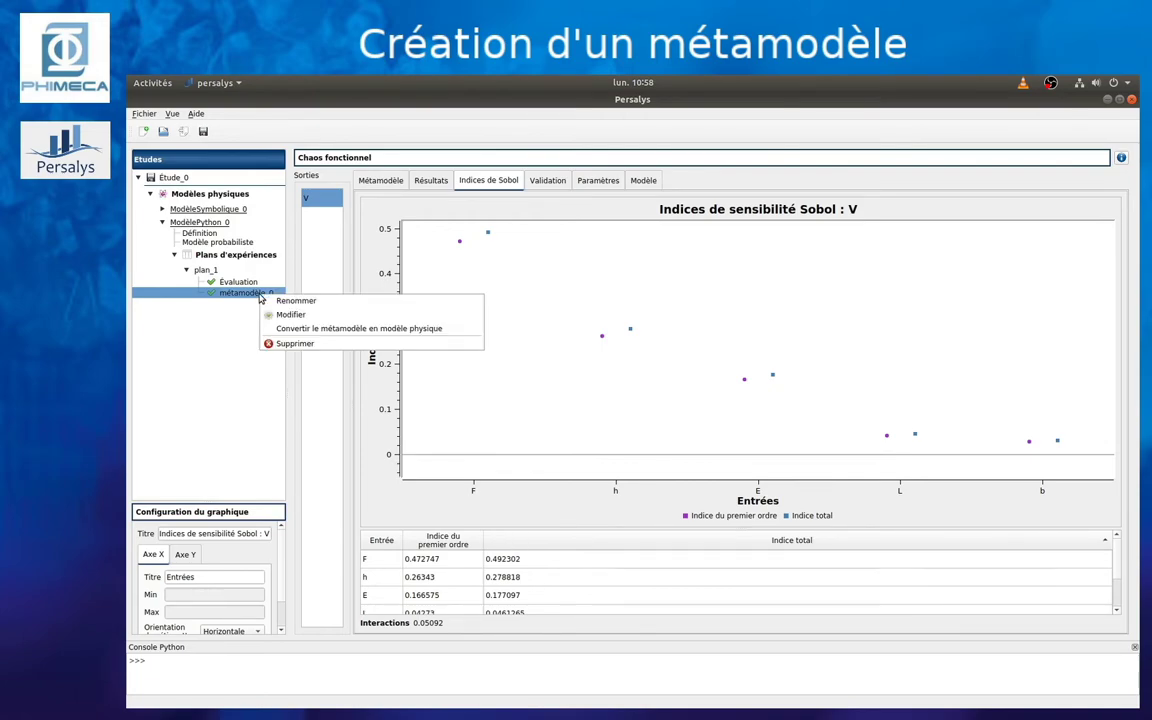
left_click(247, 278)
right_click(249, 280)
left_click(290, 326)
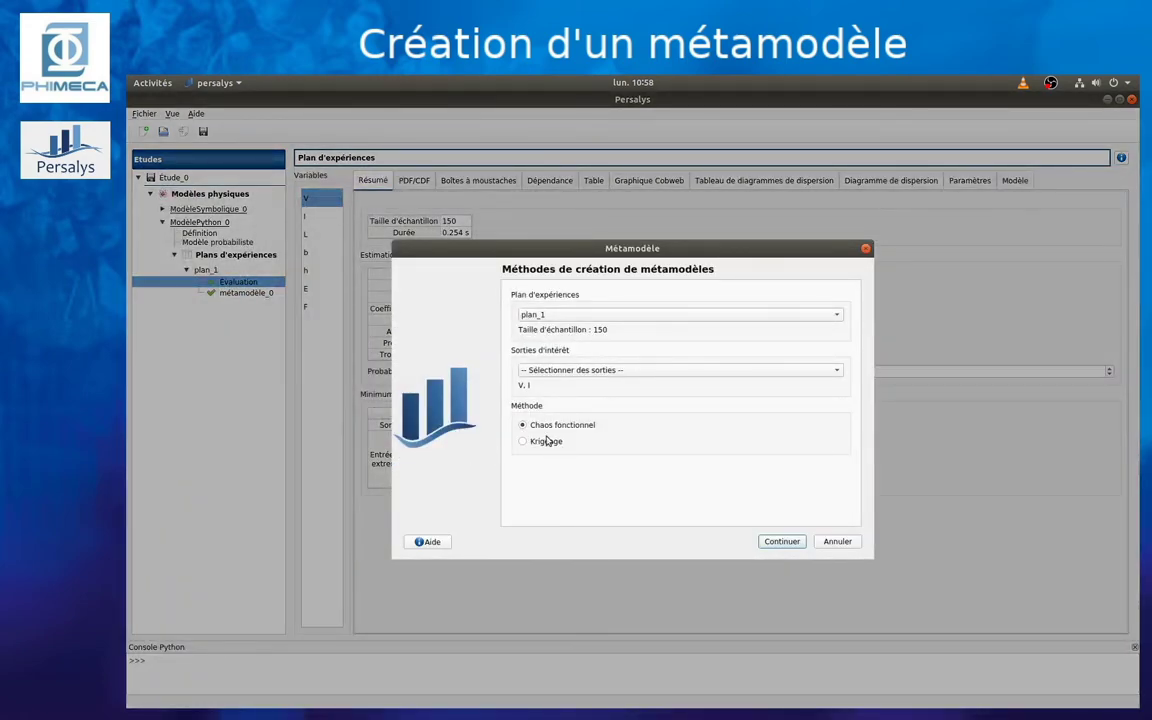
left_click(545, 442)
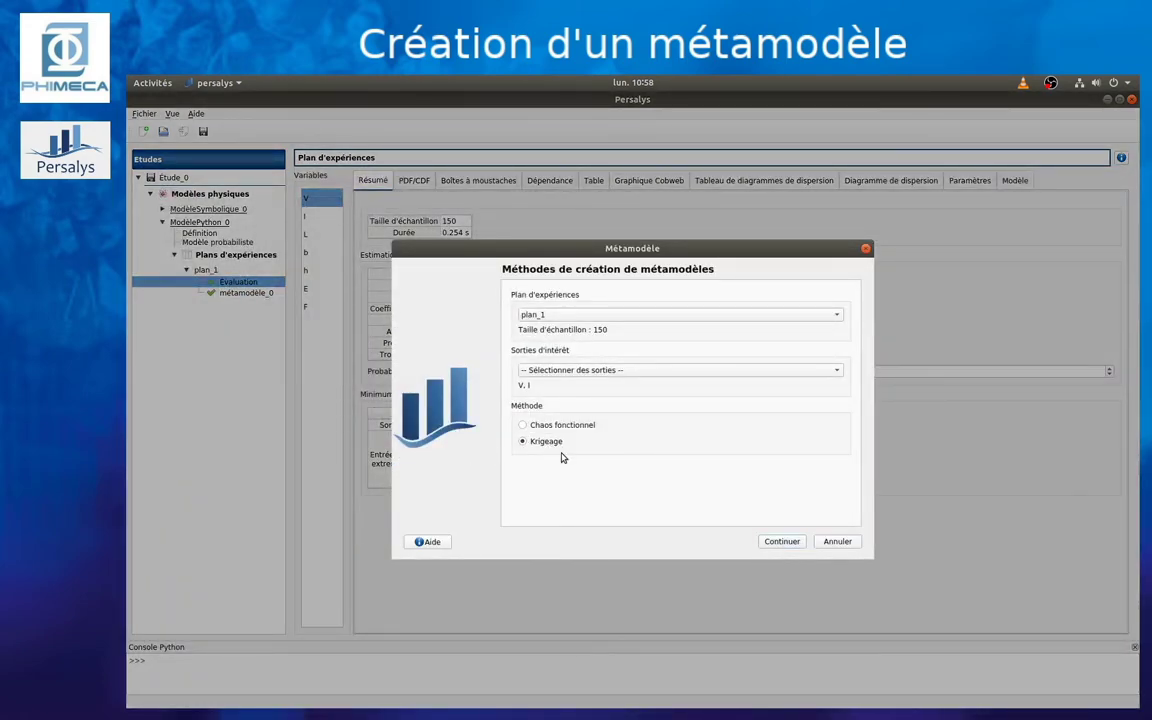
left_click(779, 544)
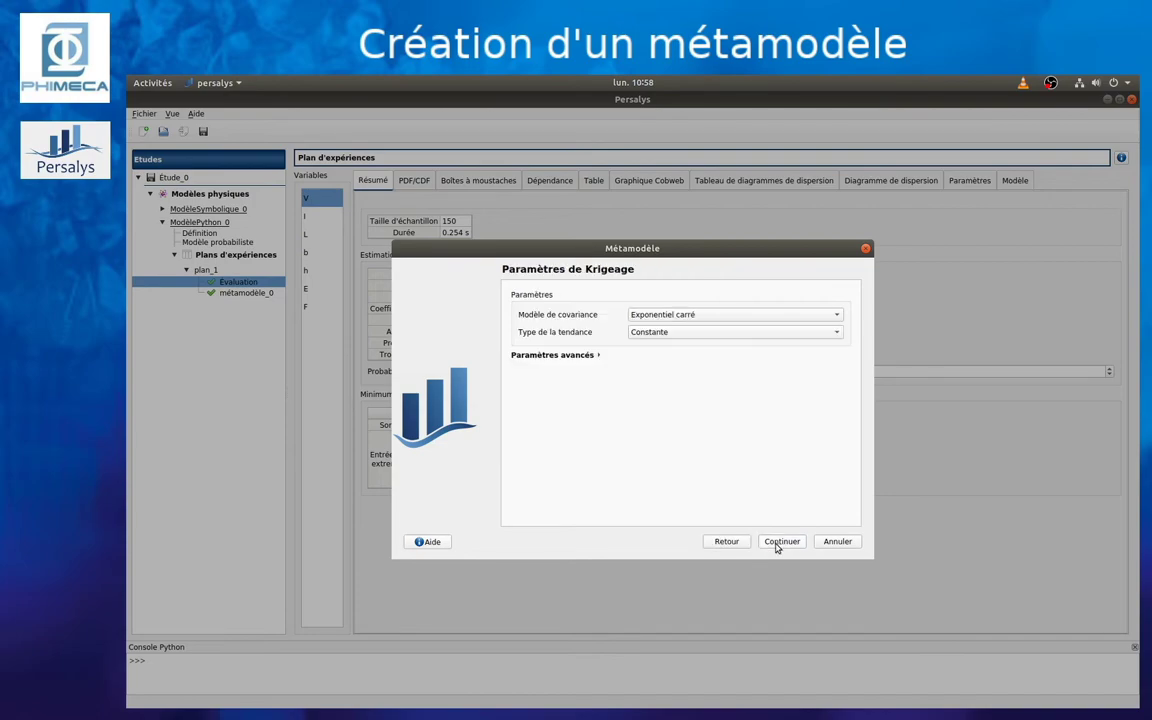
- Try the Exponentiel généralisé covariance model for the kriging and inspect its p parameter
left_click(661, 316)
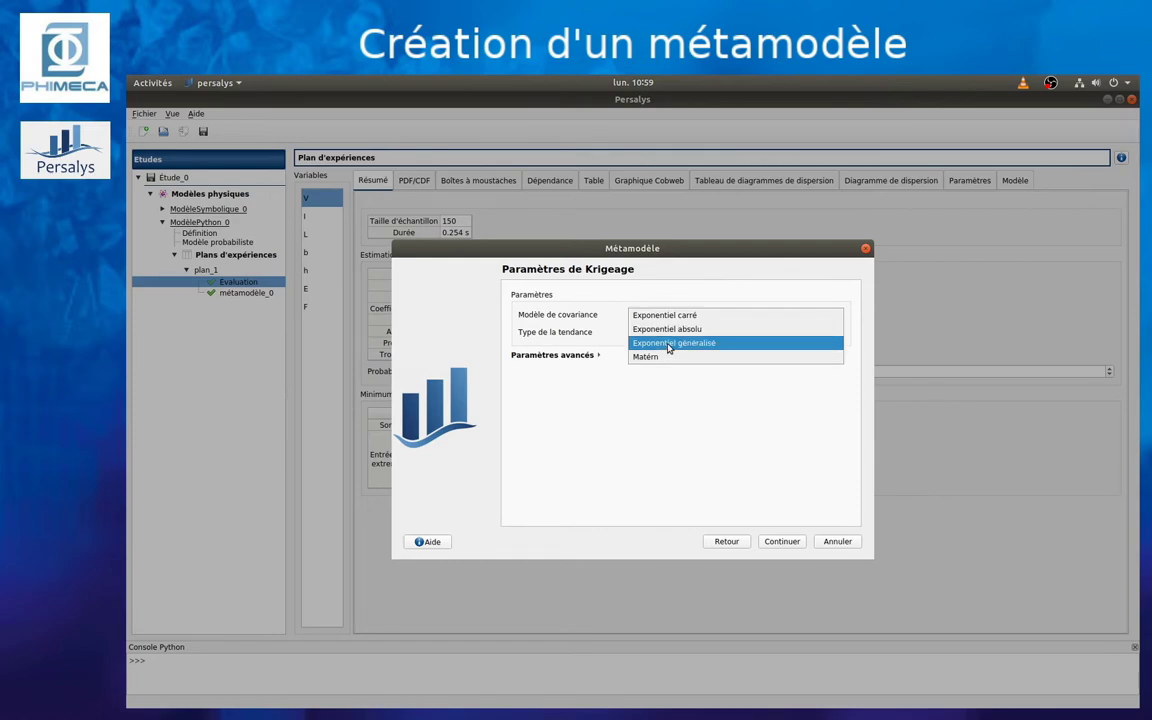
left_click(669, 346)
left_click(666, 333)
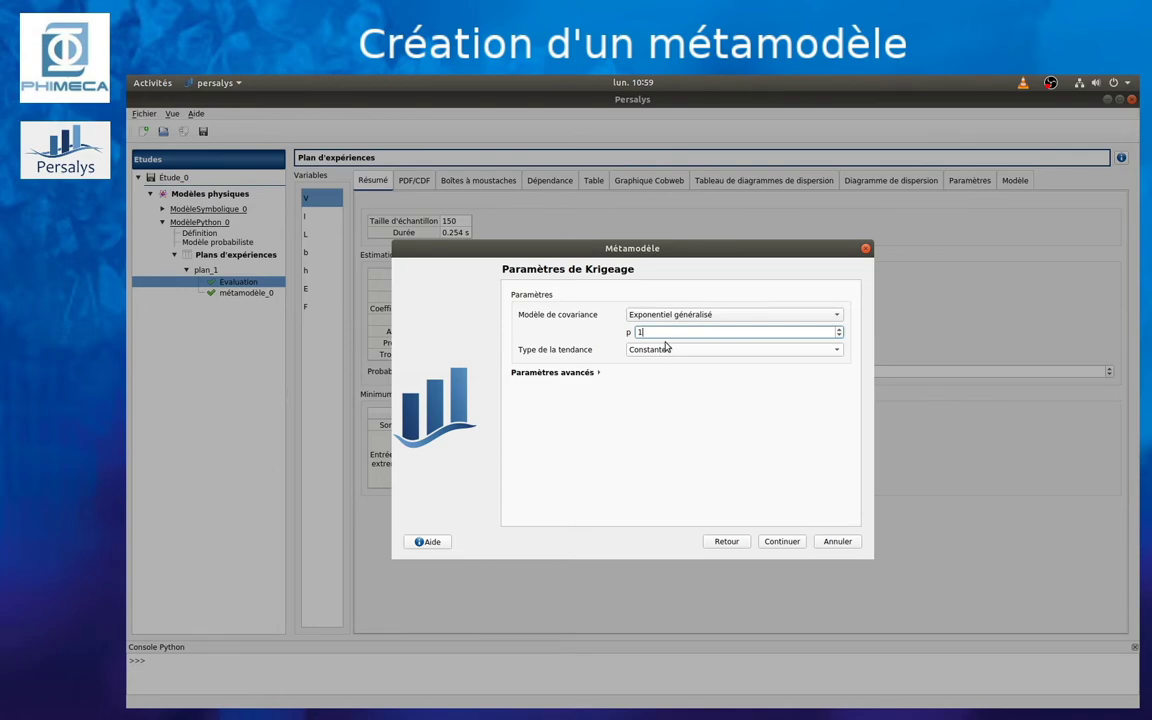
left_click_drag(666, 332, 628, 333)
- Set the kriging covariance model to Matérn with nu 2.5, keeping a constant trend and covariance parameter optimisation
left_click(700, 314)
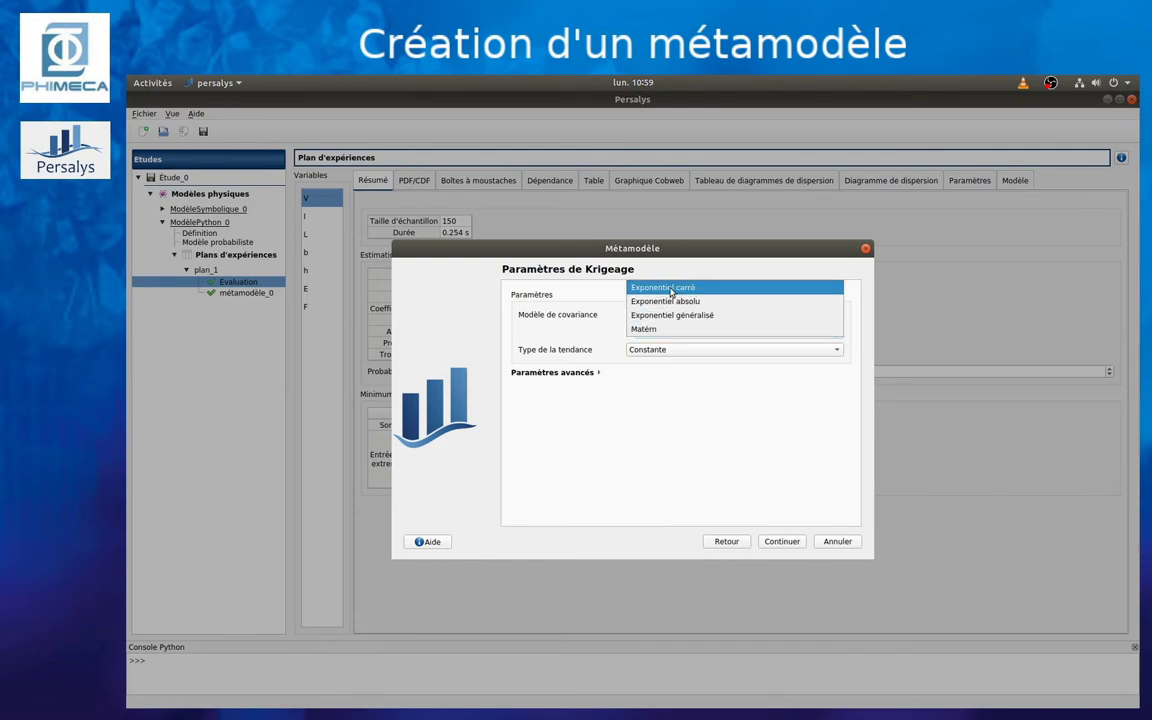
left_click(661, 329)
left_click_drag(666, 331, 614, 330)
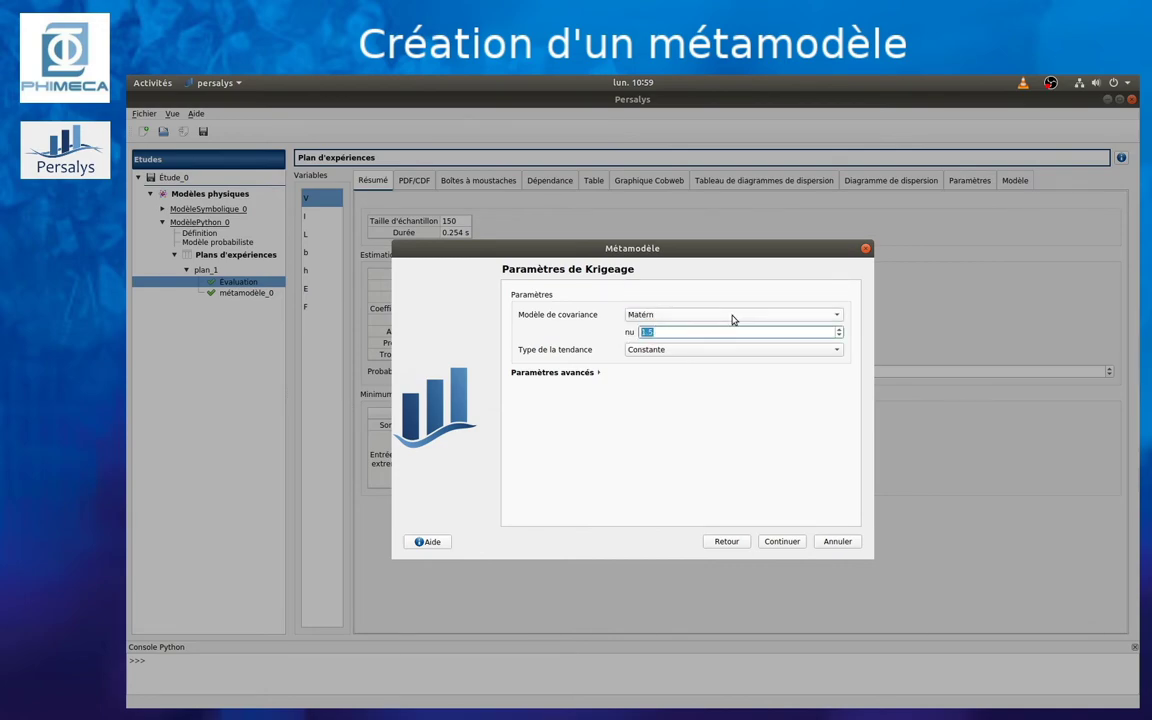
type("2")
left_click(664, 350)
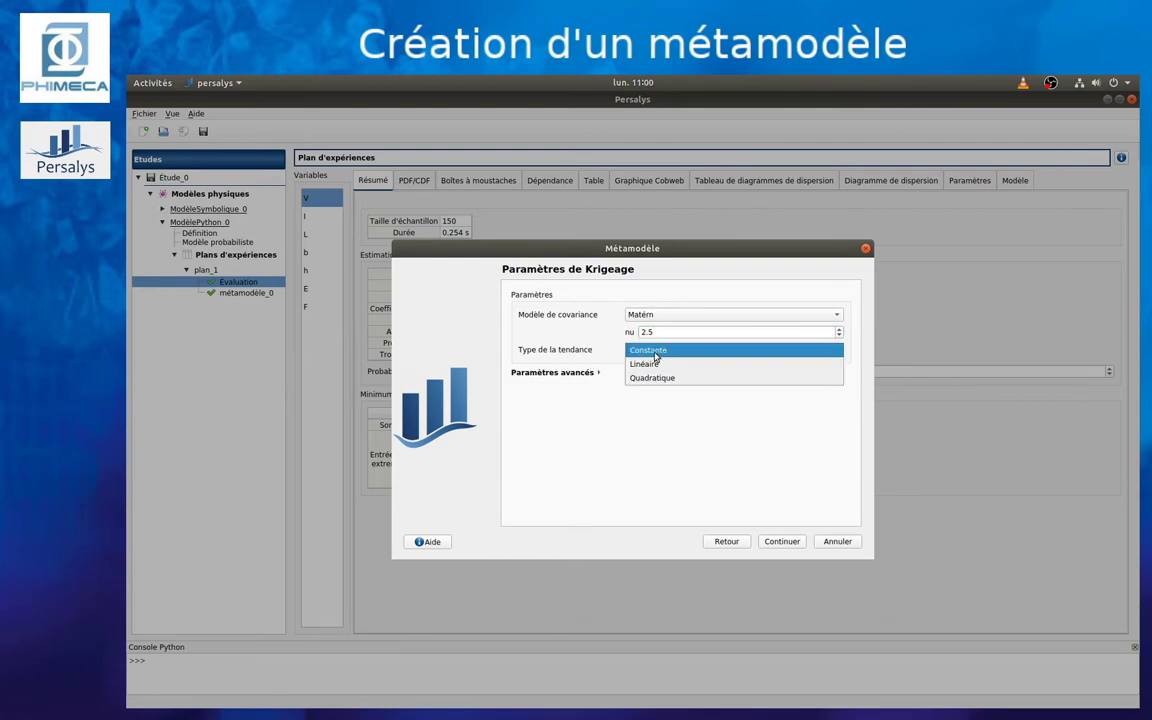
left_click(664, 350)
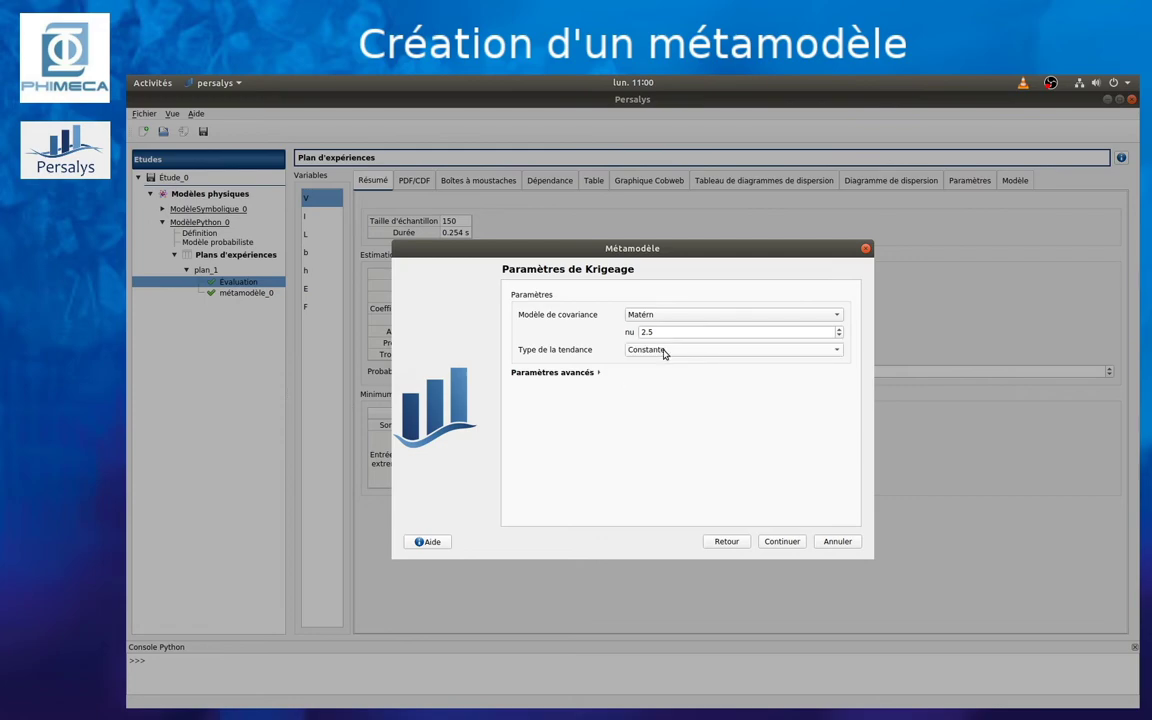
left_click(560, 374)
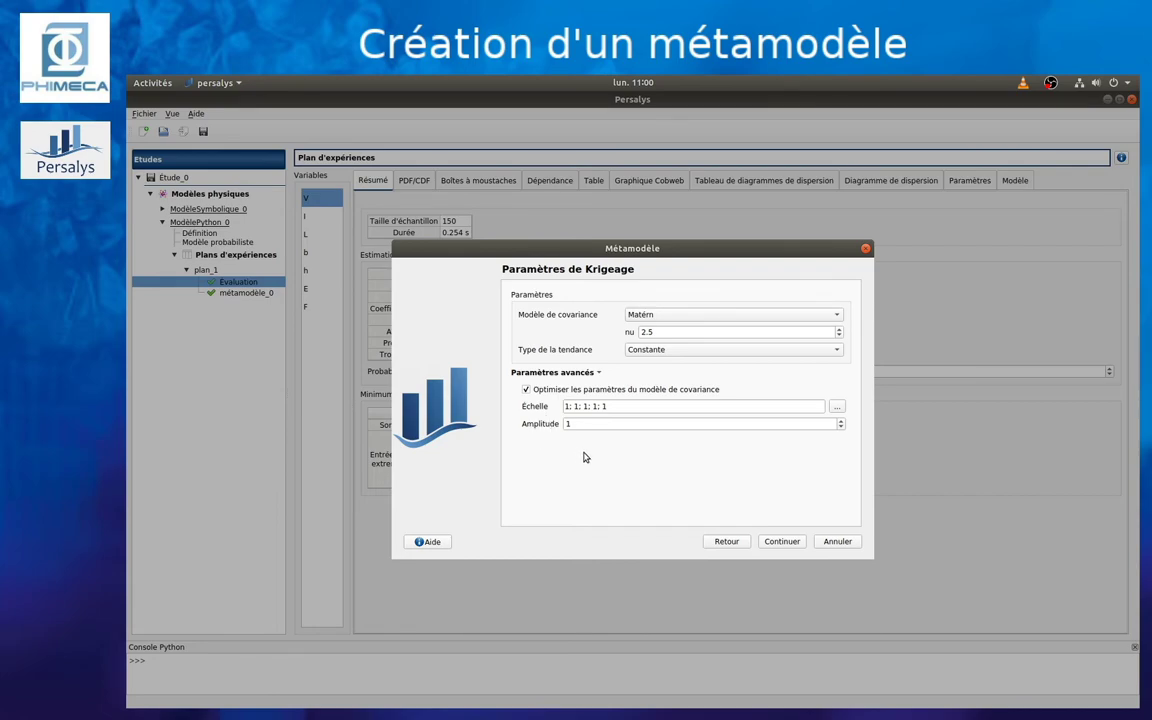
left_click(786, 543)
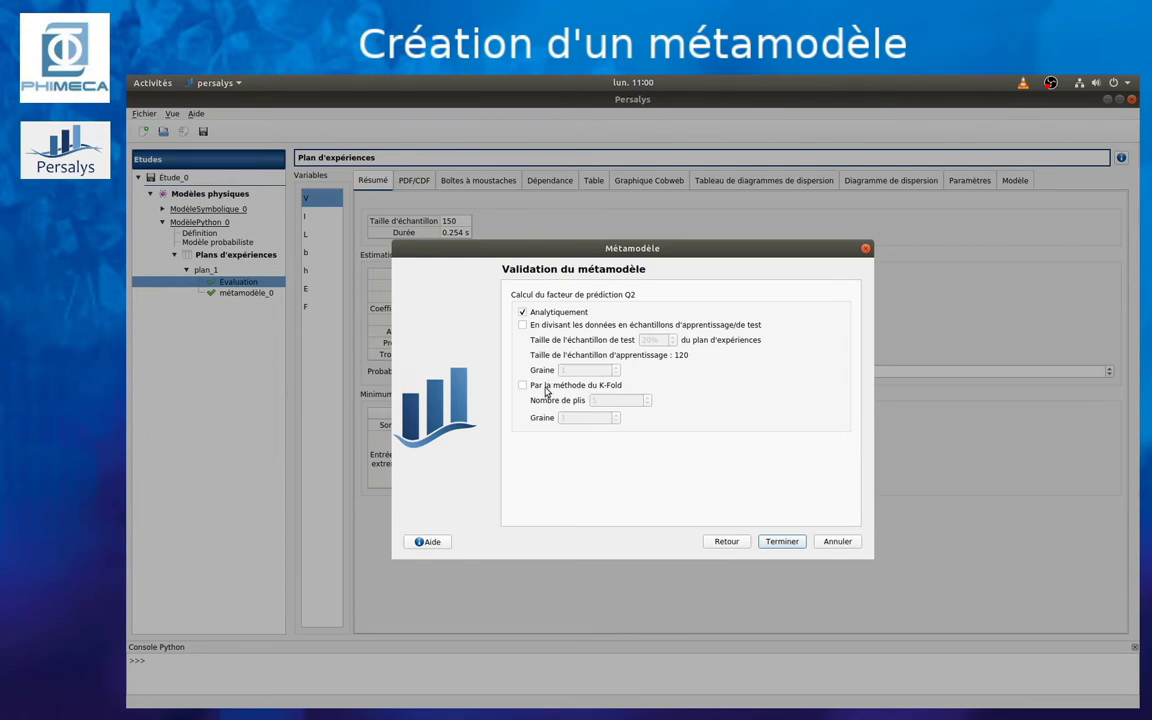
- Add K-Fold validation with 10 folds to the kriging metamodel and run its analysis
left_click(522, 386)
left_click(594, 400)
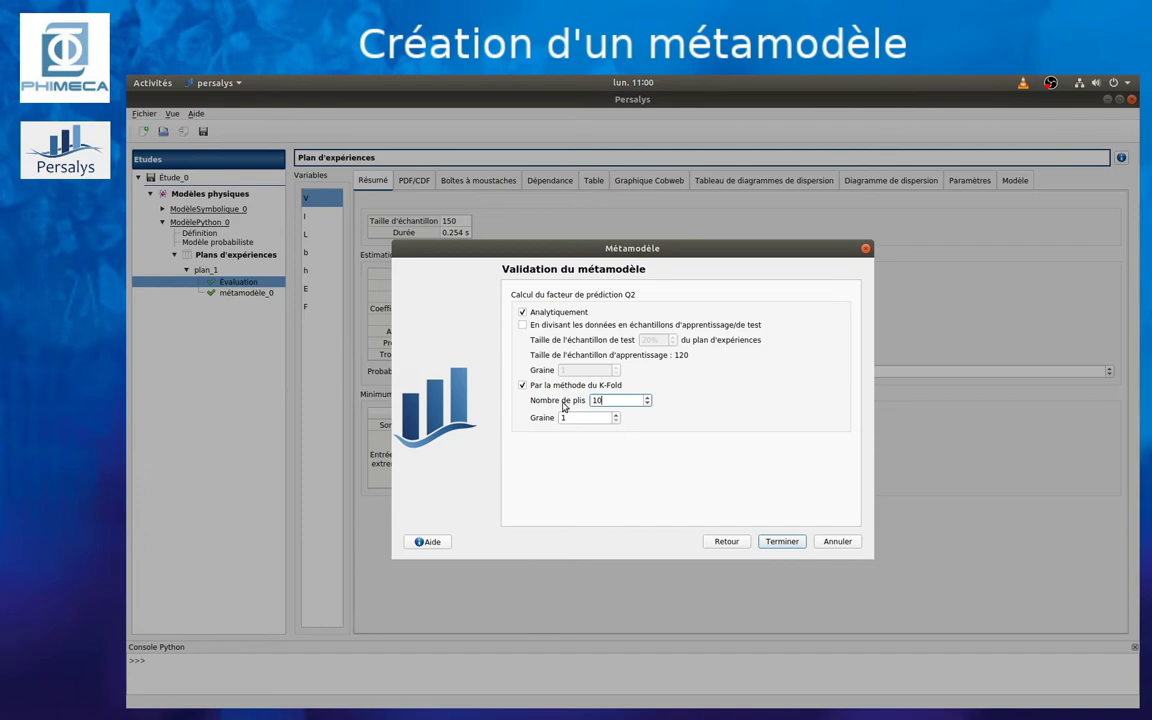
left_click(782, 541)
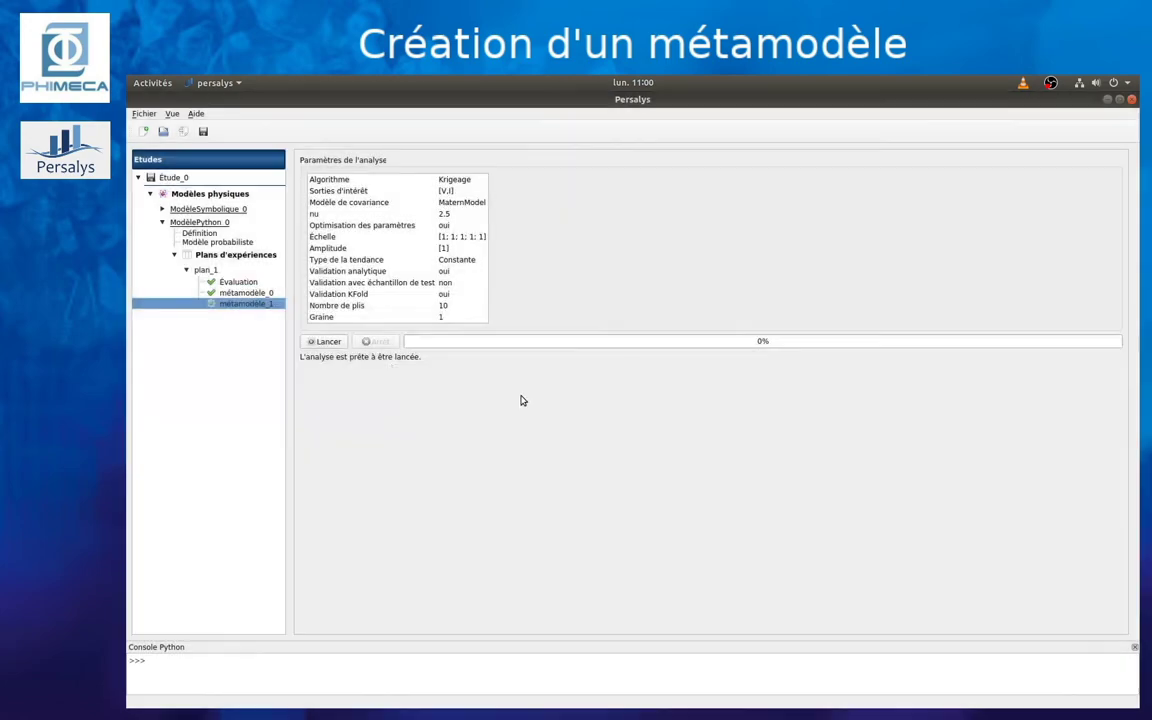
left_click(327, 342)
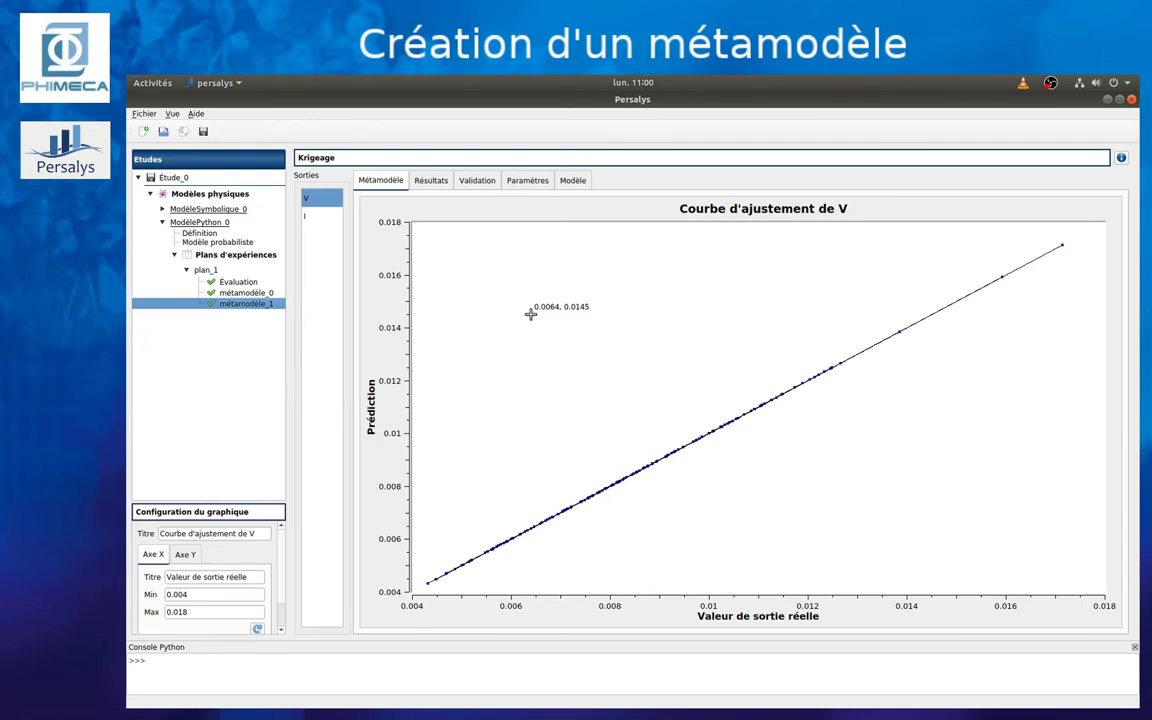
- Review the kriging metamodel's analytical validation, optimised covariance parameters, analysis parameters and physical model
left_click(466, 181)
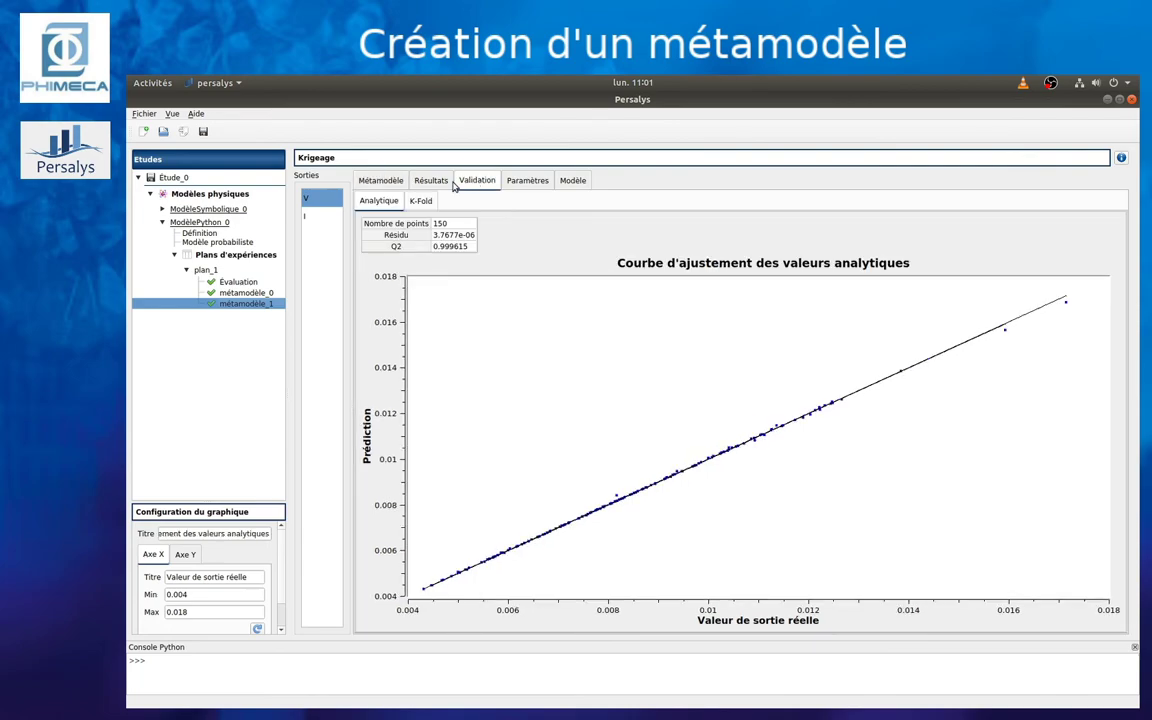
left_click(442, 247)
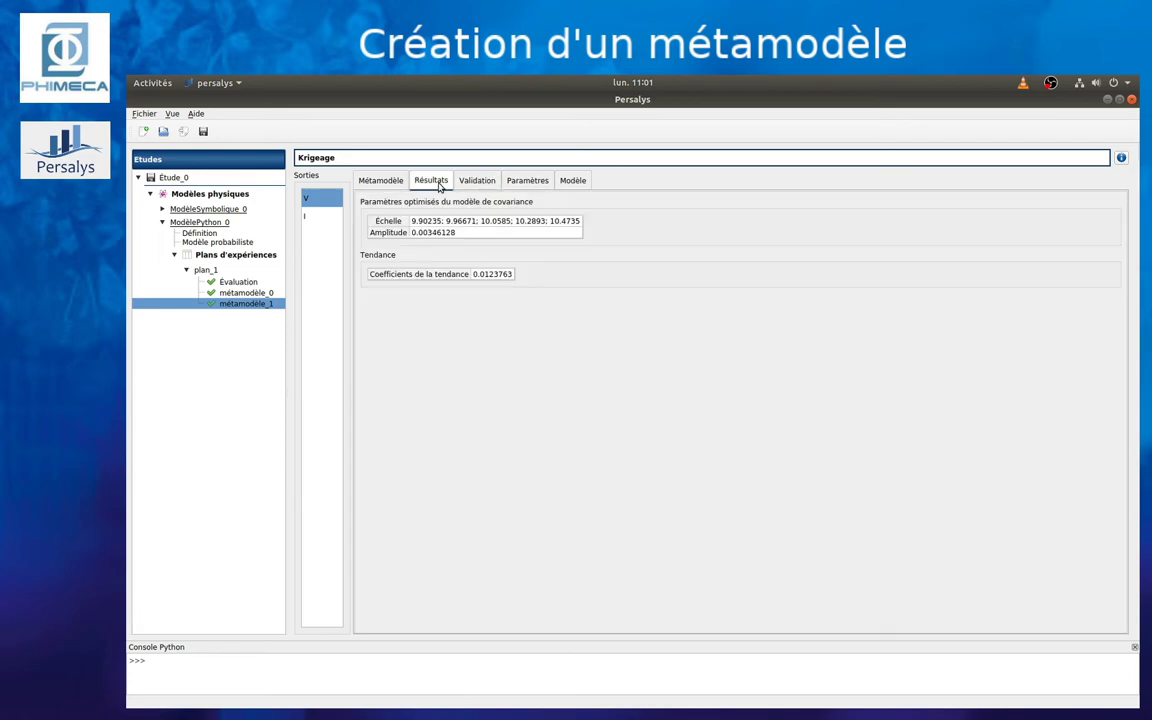
left_click(421, 180)
left_click(416, 221)
left_click(464, 234)
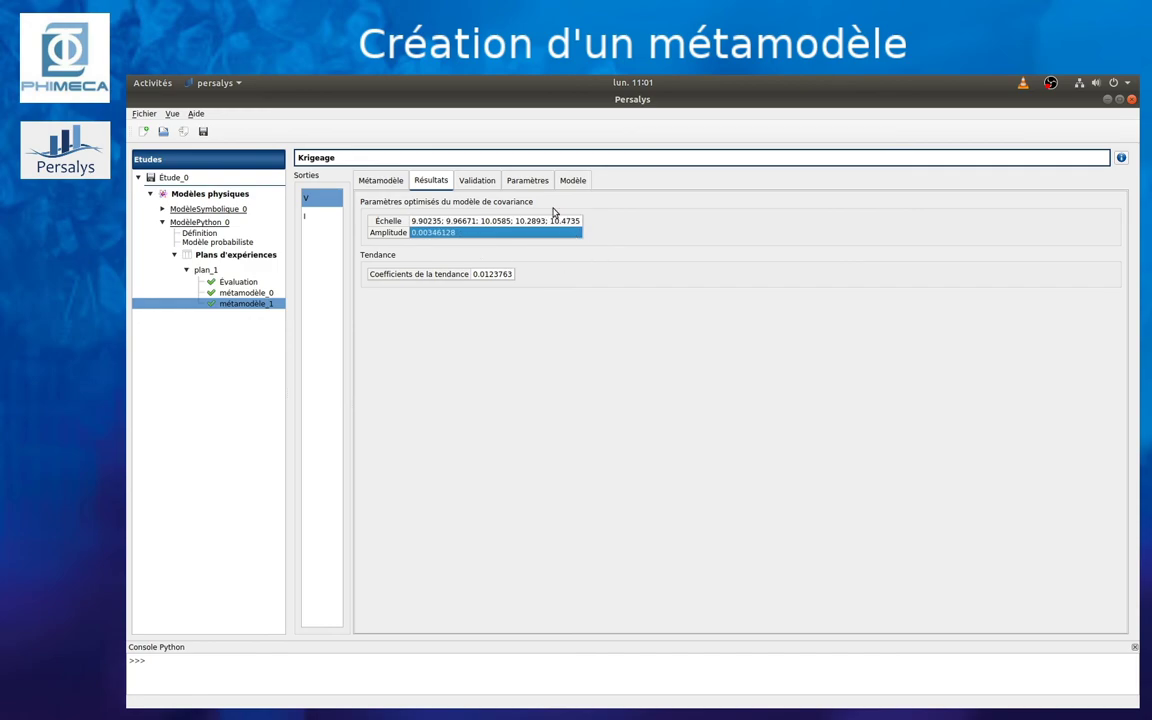
left_click(532, 181)
left_click(573, 182)
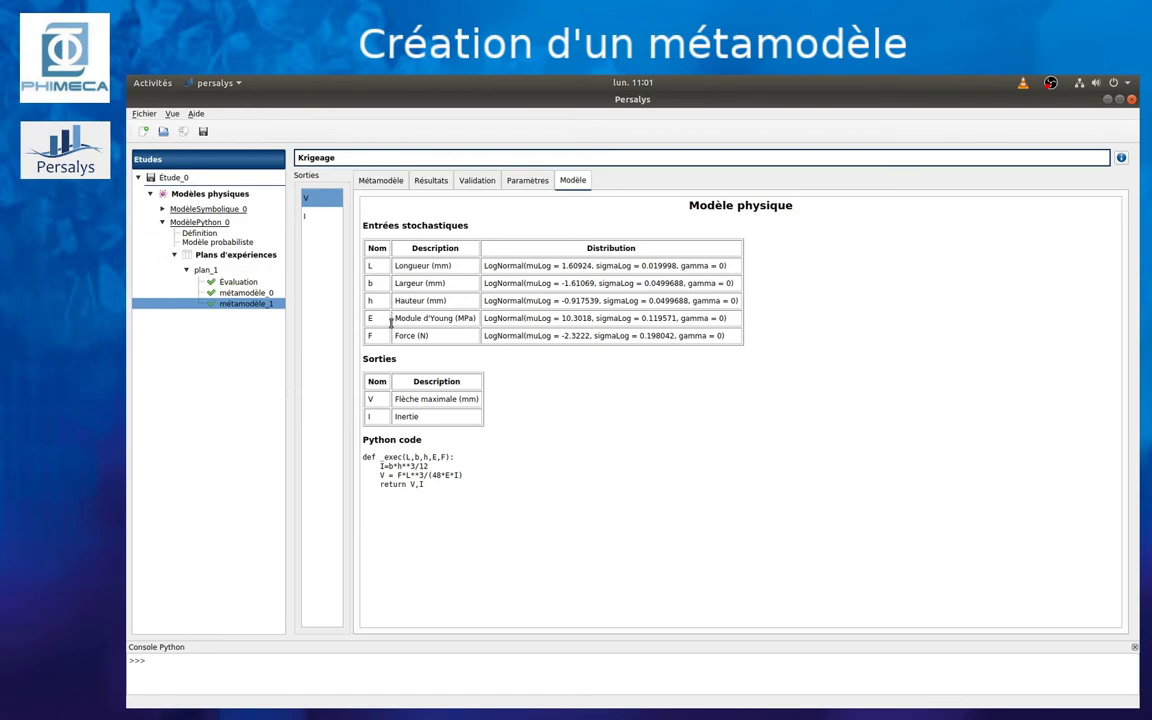
- Convert the kriging metamodel métamodèle_1 into a physical model
right_click(251, 304)
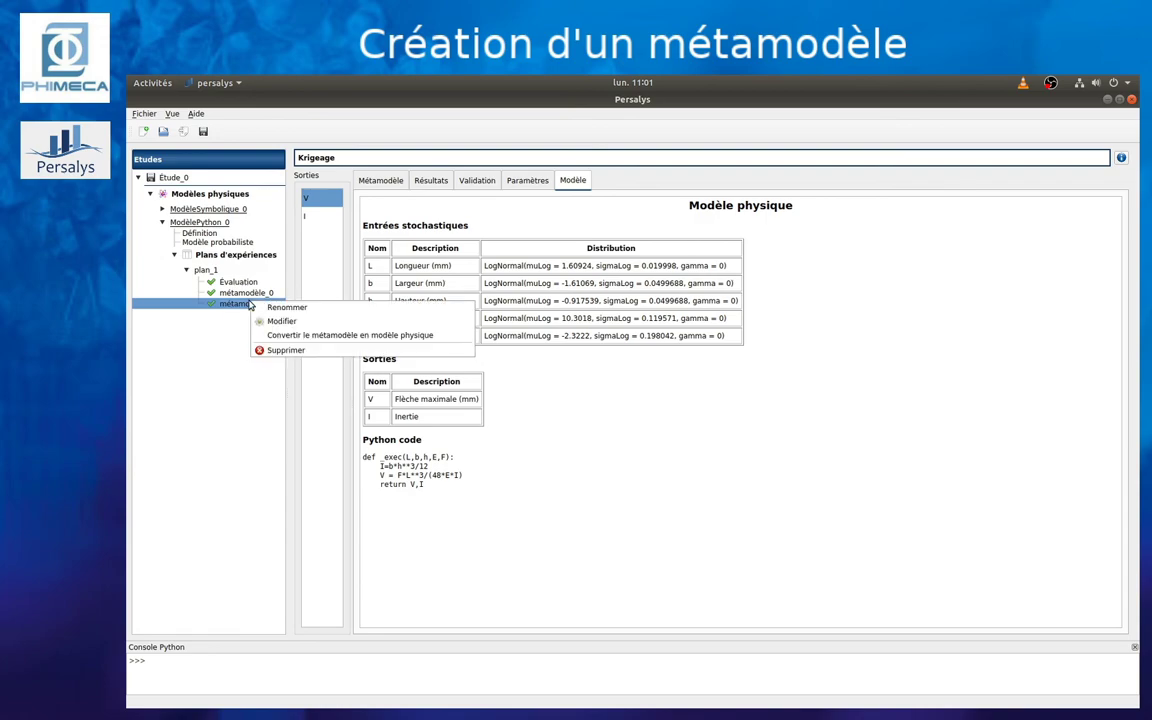
left_click(329, 345)
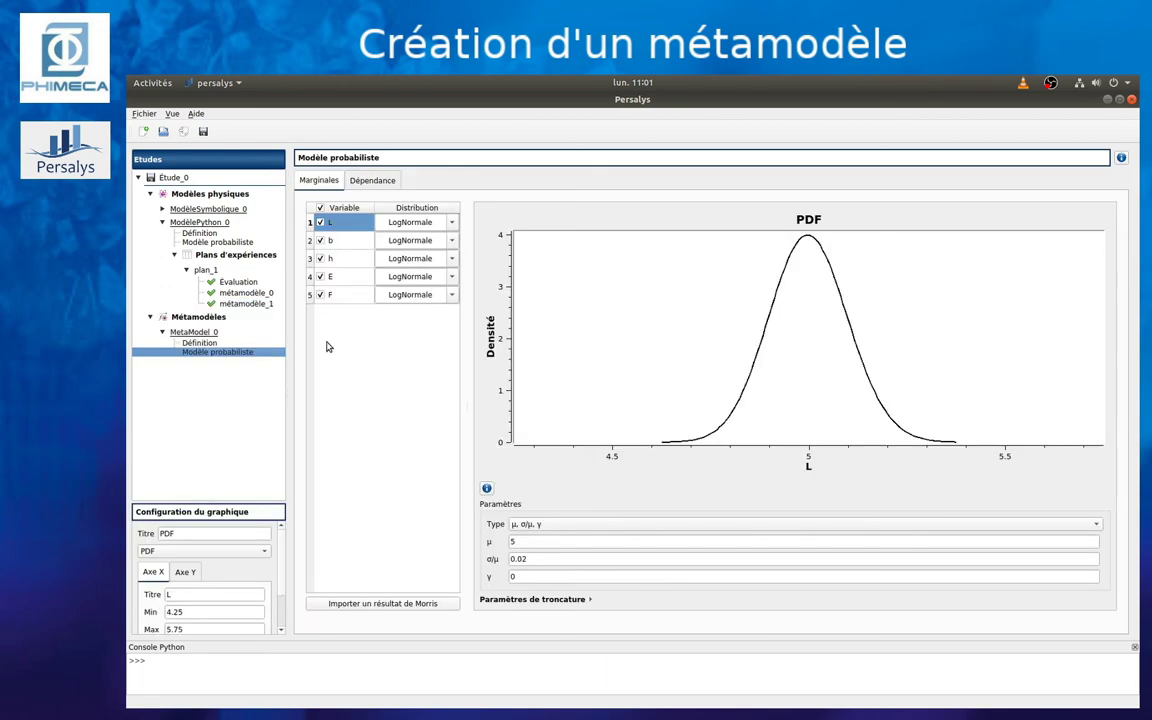